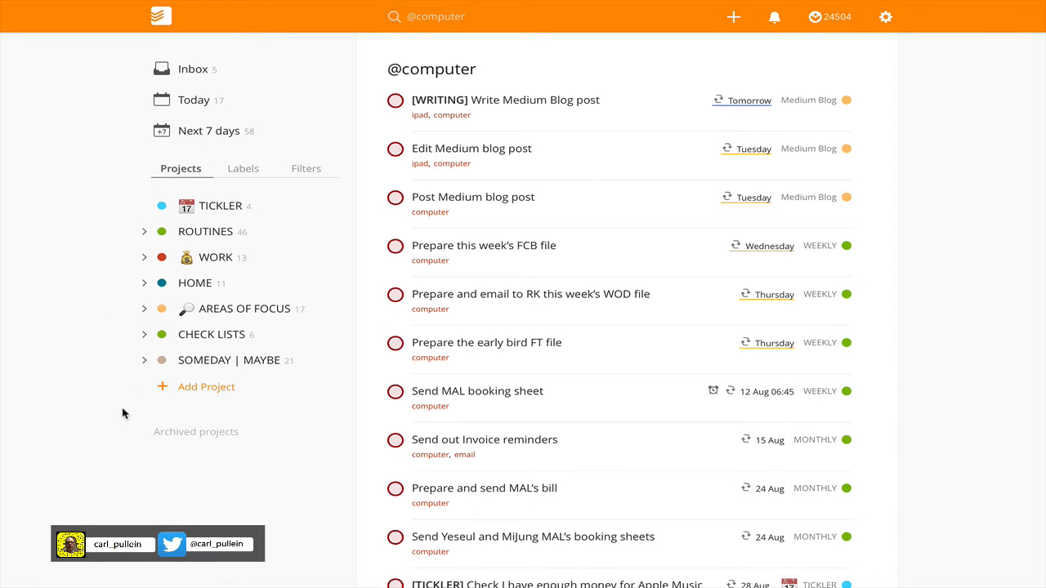
# Step: Create a project named "Wife's Birthday Party" with the clinking beer mugs emoji in front of the name
pyautogui.click(202, 388)
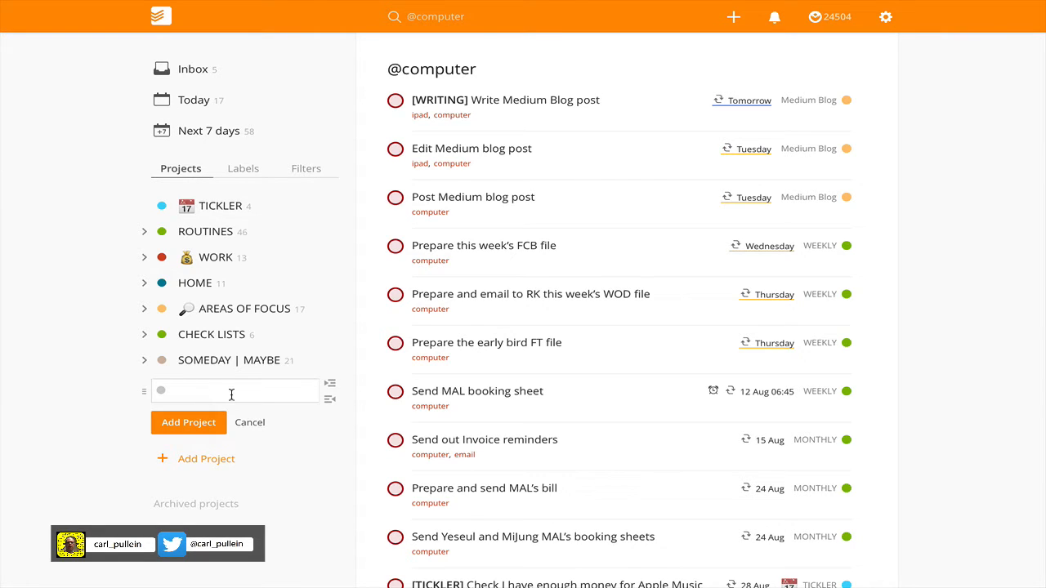
pyautogui.write("Wife's Birthday Party")
pyautogui.click(174, 390)
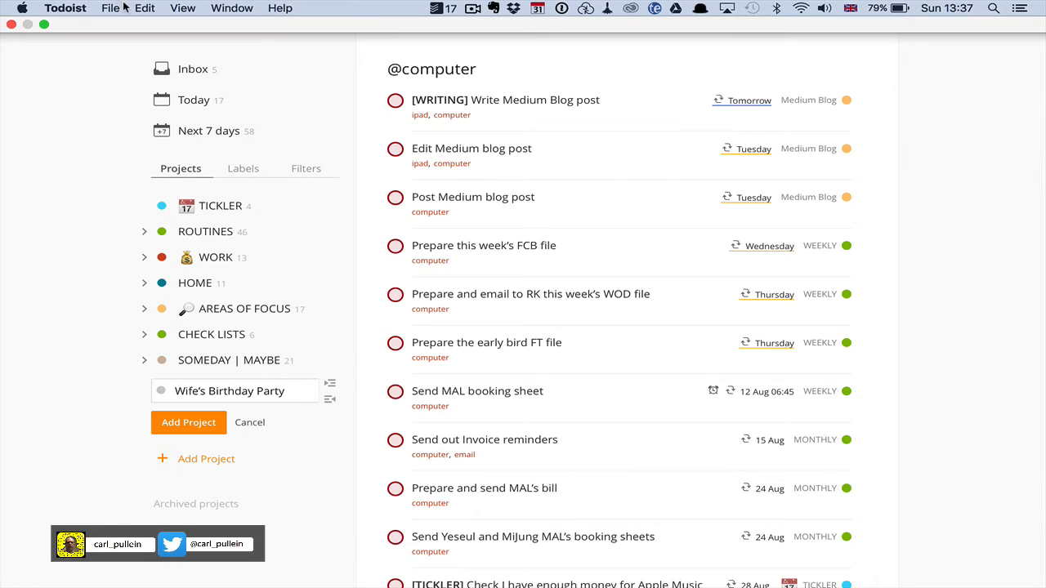
pyautogui.click(143, 8)
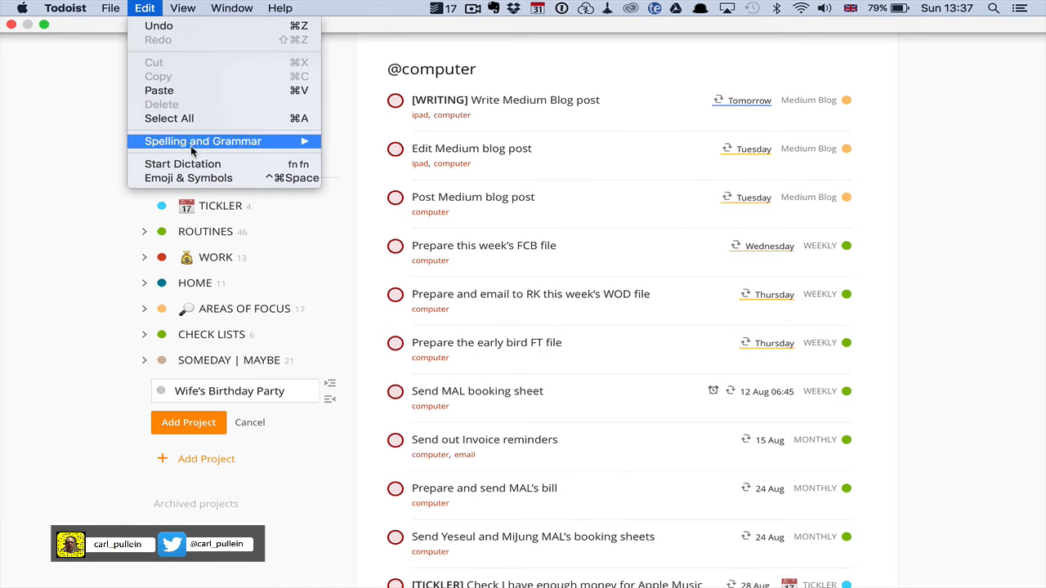
pyautogui.click(215, 177)
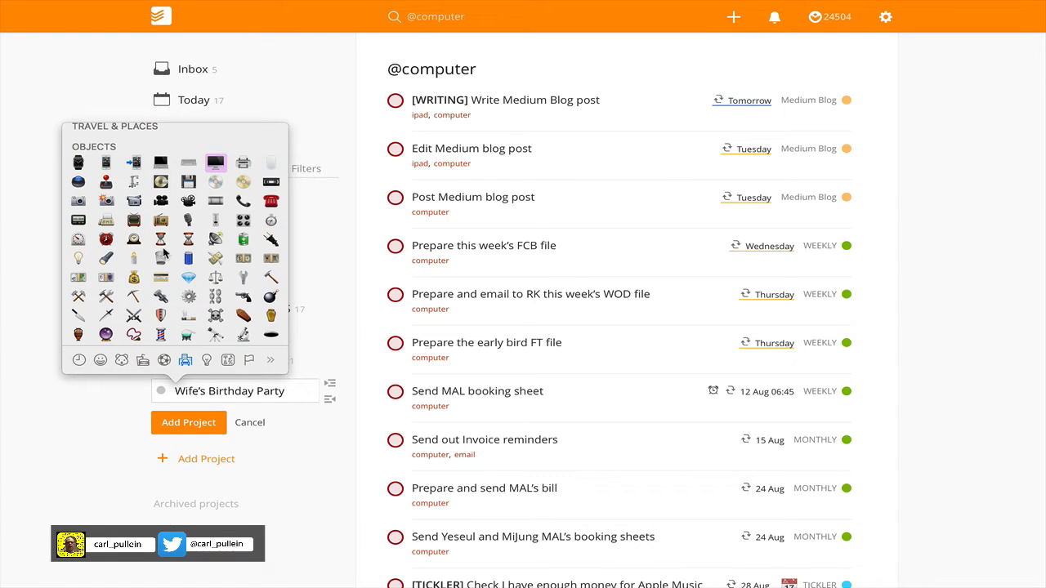
pyautogui.scroll(-5, 163, 255)
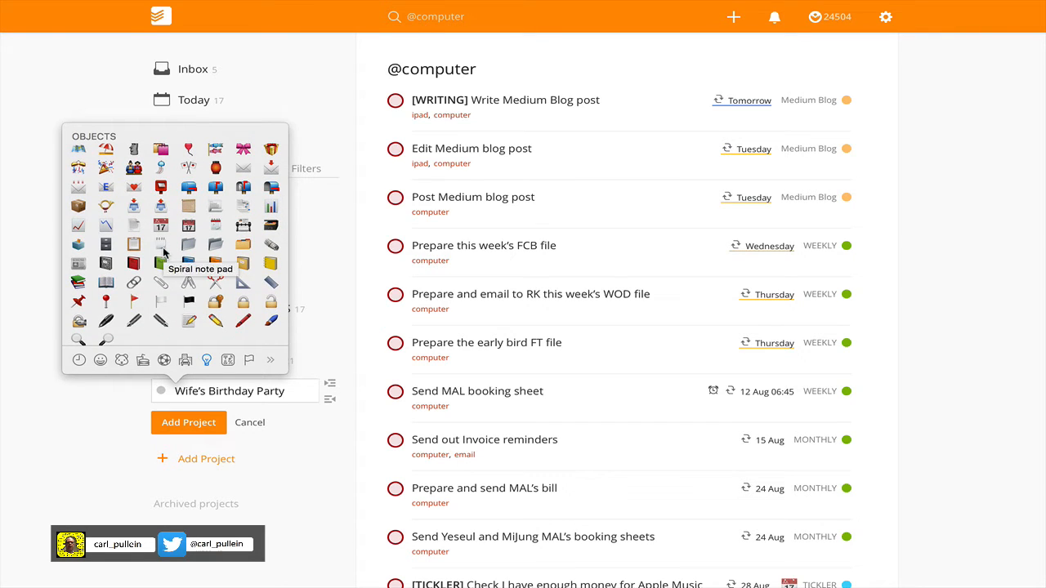
pyautogui.scroll(1, 163, 254)
pyautogui.scroll(1, 163, 254)
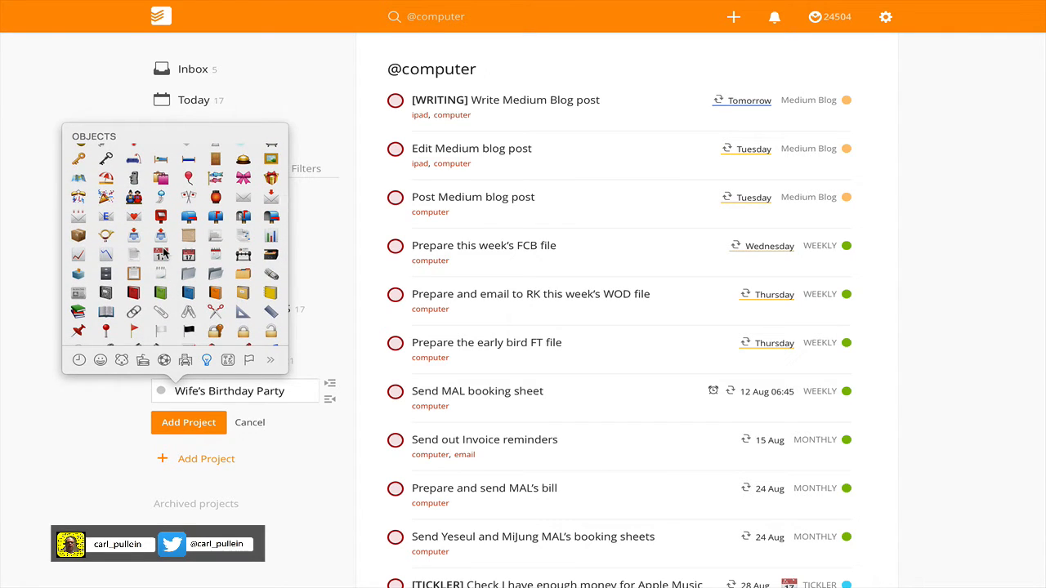
pyautogui.scroll(5, 164, 254)
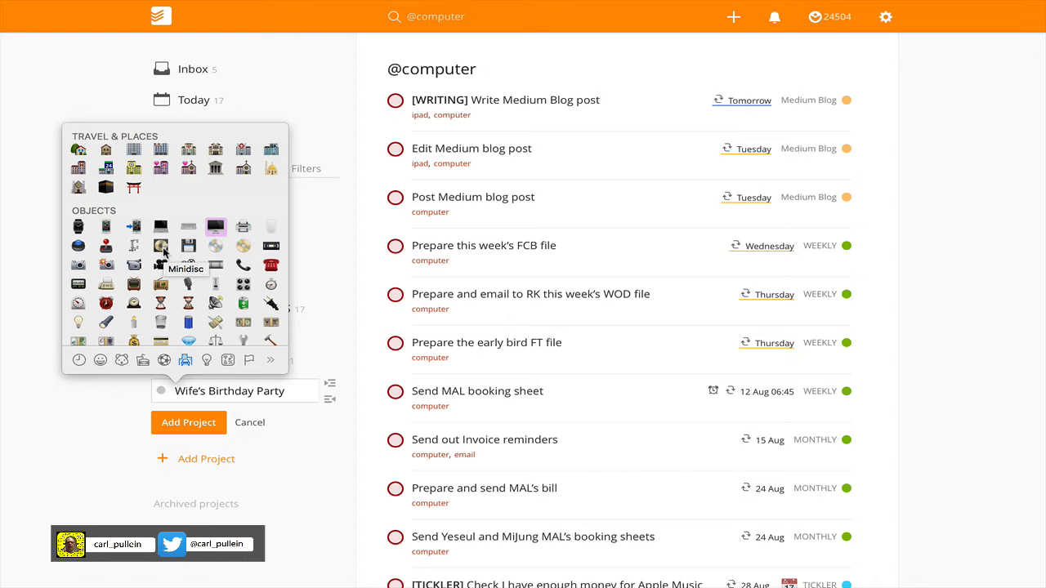
pyautogui.scroll(10, 163, 254)
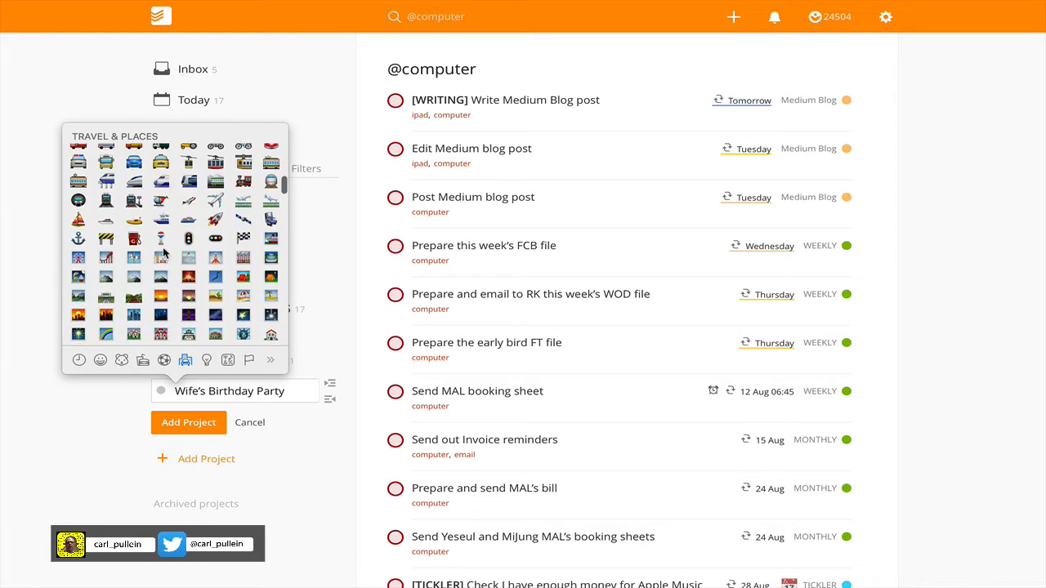
pyautogui.scroll(-3, 163, 254)
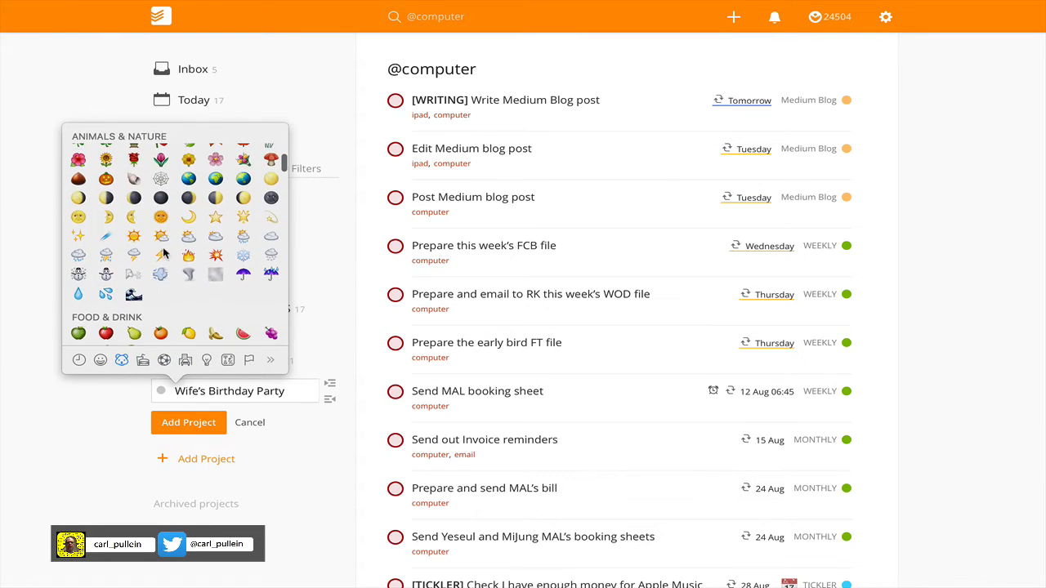
pyautogui.click(143, 361)
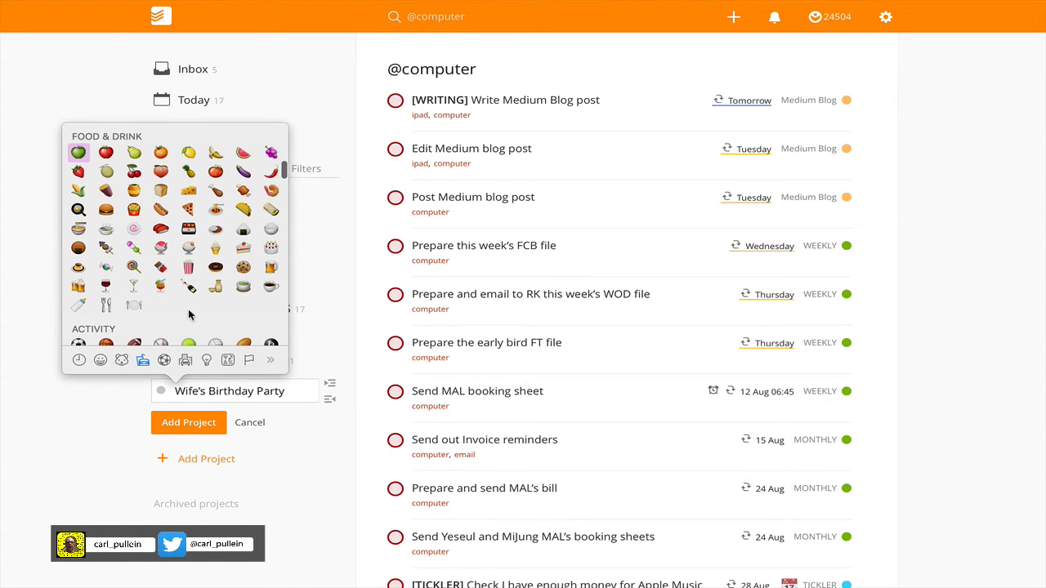
pyautogui.click(77, 286)
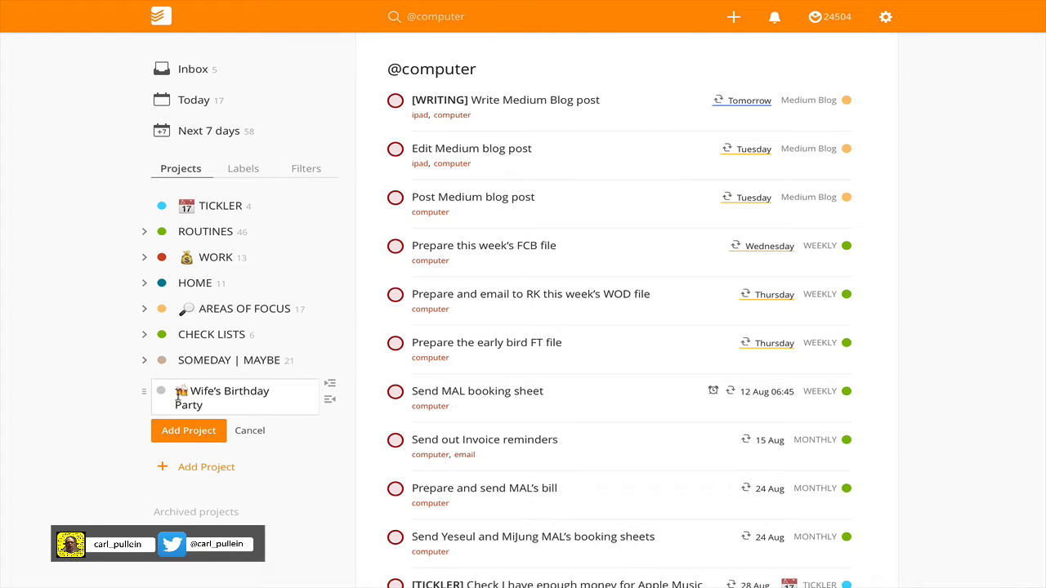
pyautogui.click(201, 433)
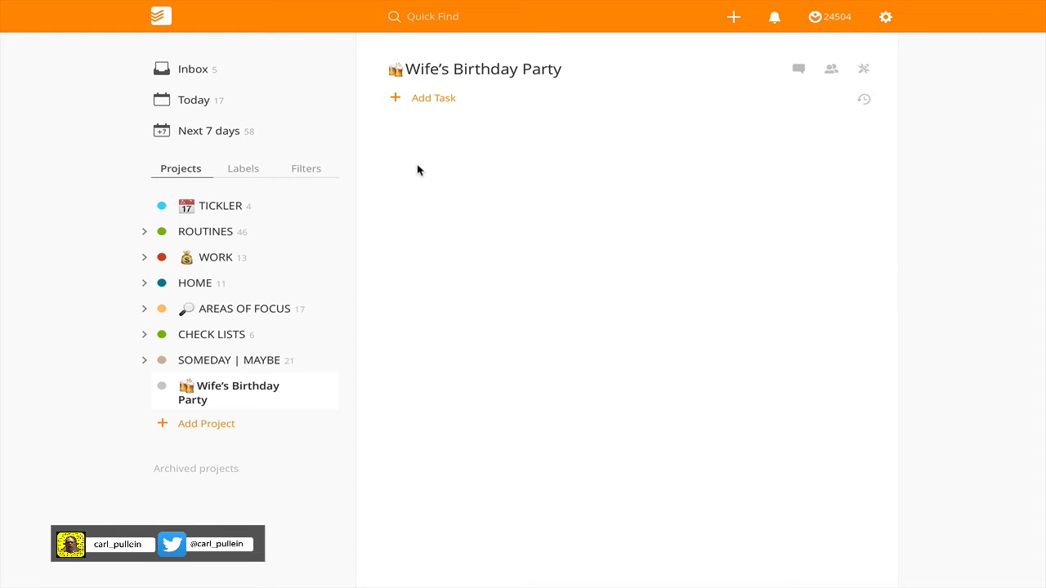
# Step: Add the mobile phone emoji in front of the "iphone" label's name, save it, and check the tasks carrying the label
pyautogui.click(241, 171)
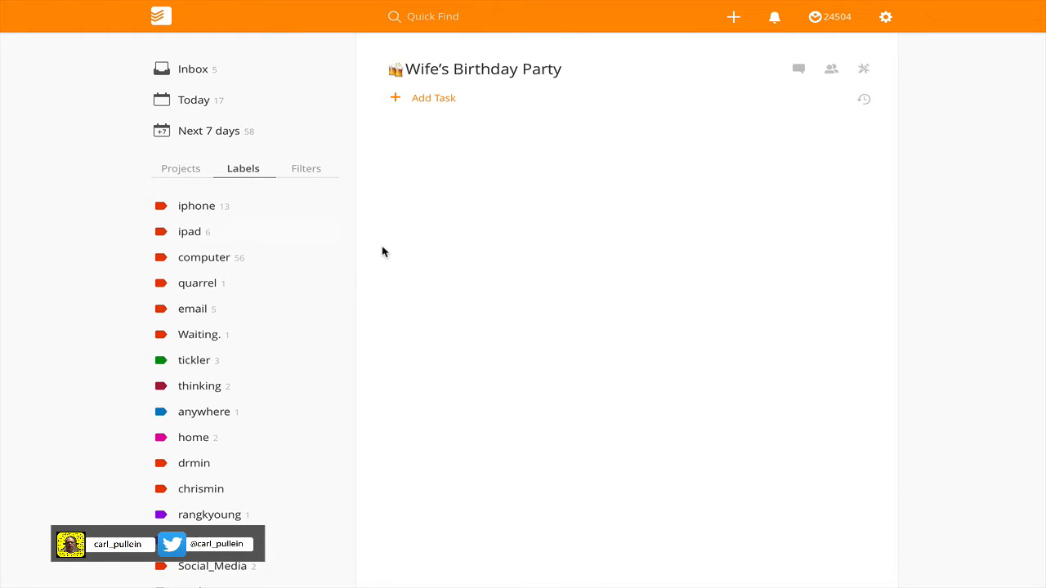
pyautogui.click(210, 212)
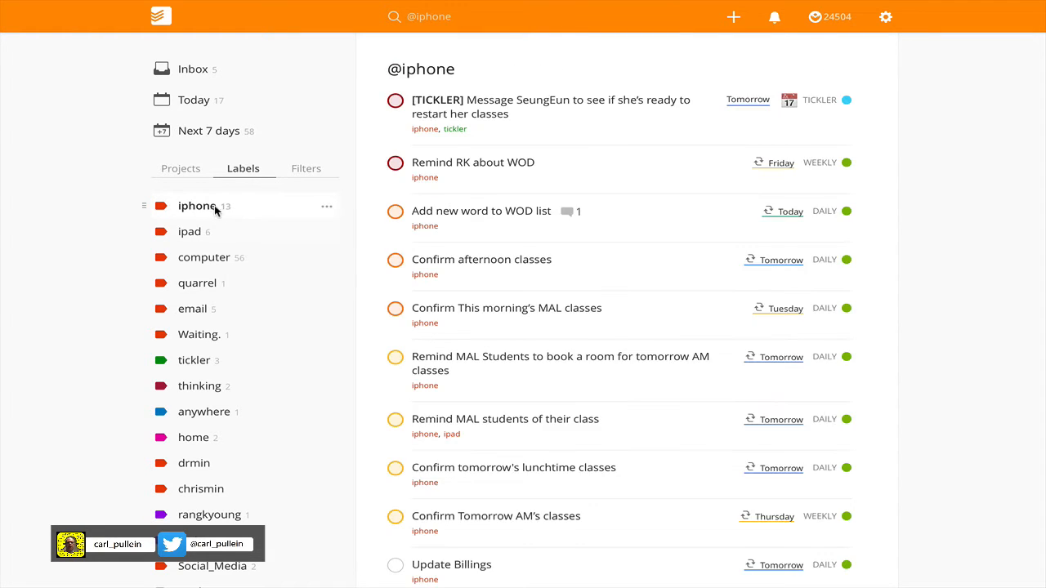
pyautogui.click(326, 207)
pyautogui.click(342, 227)
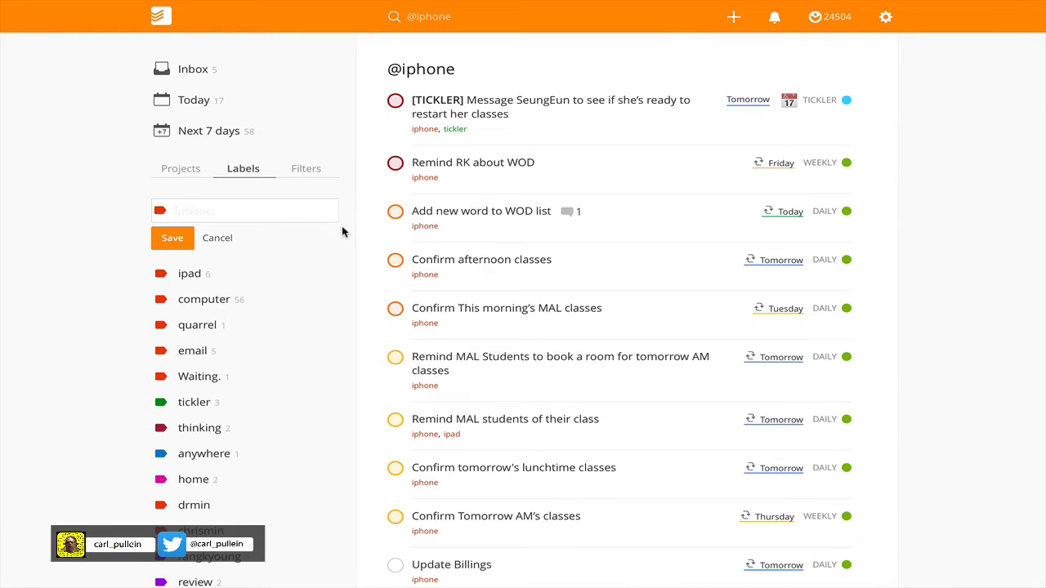
pyautogui.click(173, 212)
pyautogui.moveTo(93, 7)
pyautogui.click(144, 8)
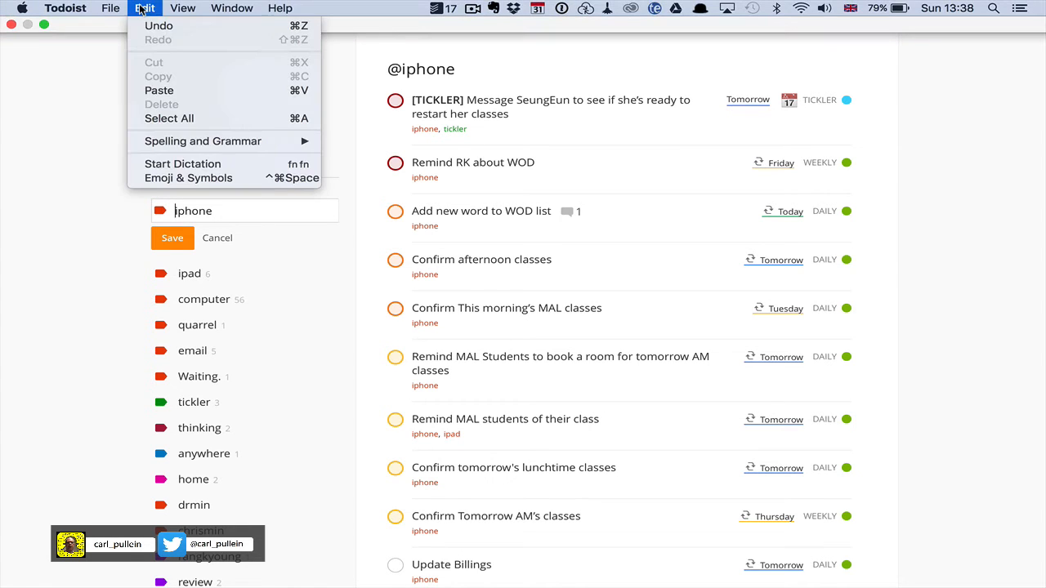
pyautogui.click(214, 178)
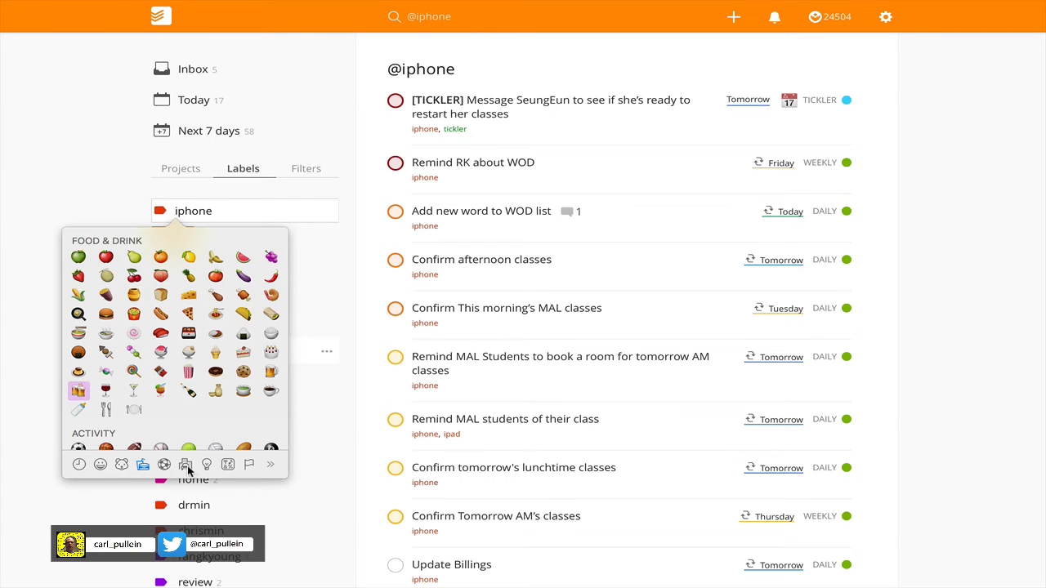
pyautogui.click(205, 463)
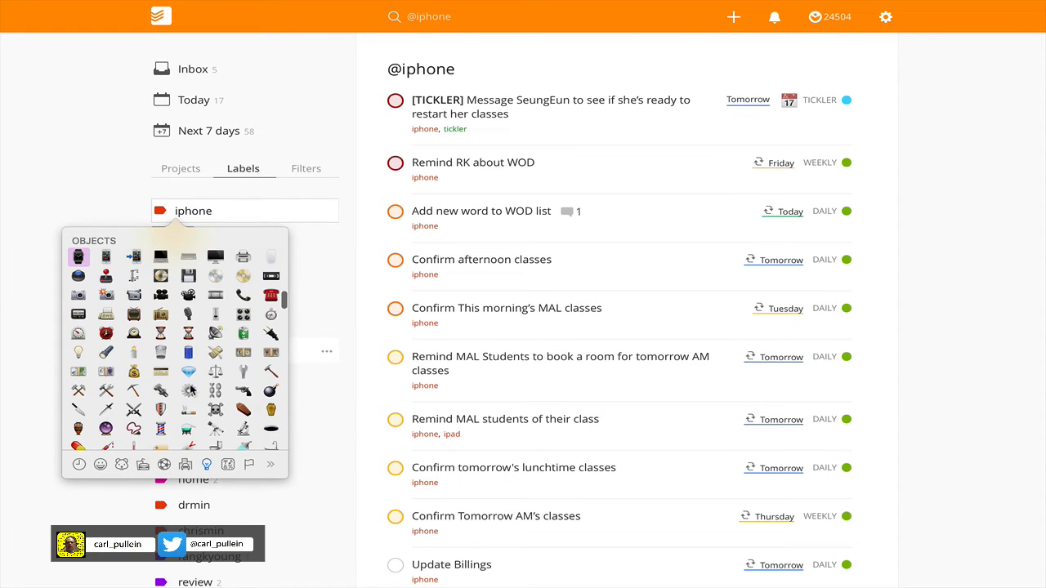
pyautogui.scroll(3, 162, 296)
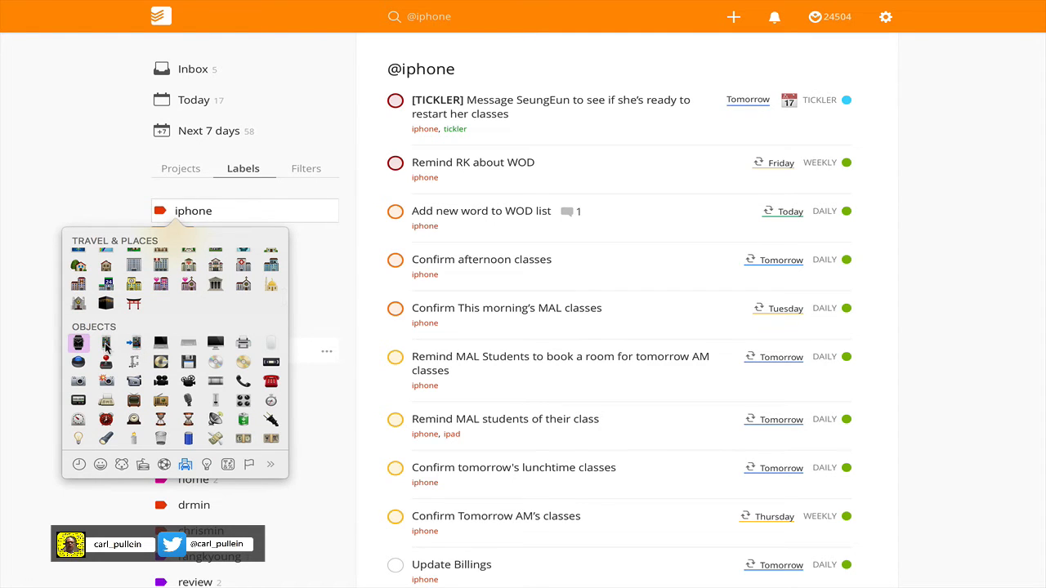
pyautogui.click(106, 344)
pyautogui.click(166, 242)
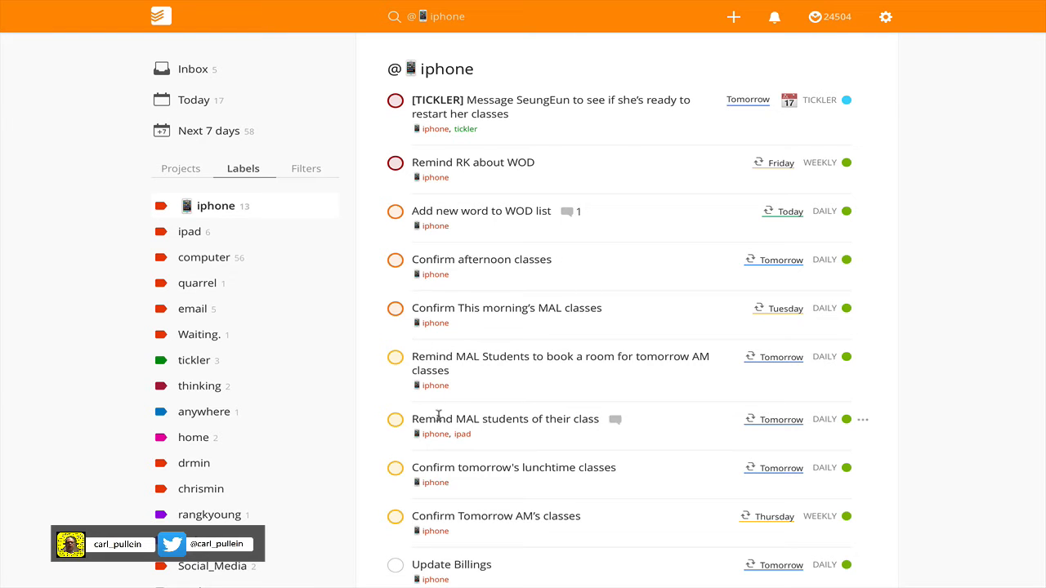
pyautogui.scroll(-3, 443, 488)
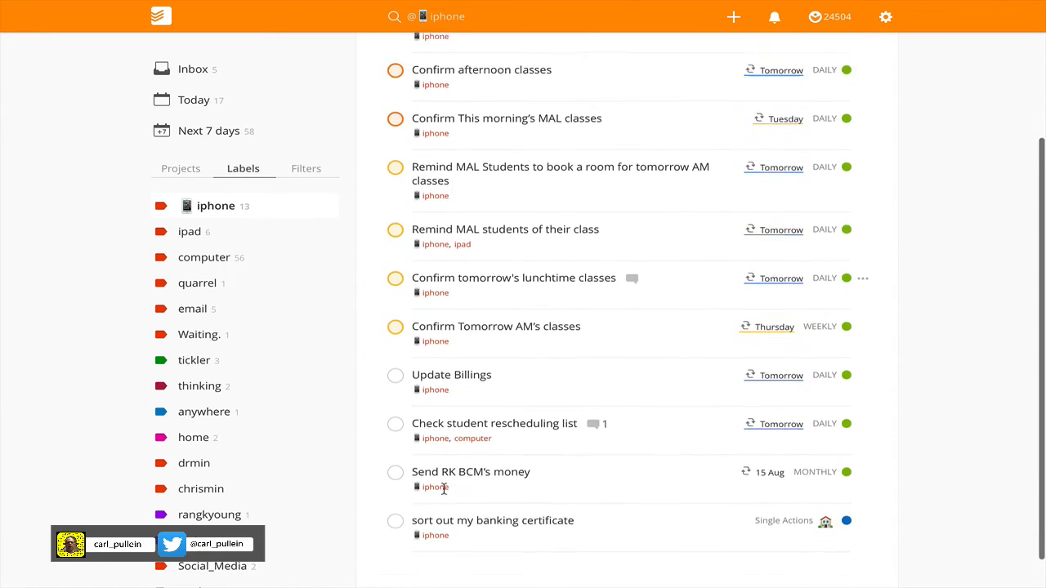
pyautogui.scroll(4, 444, 507)
# Step: Add the desktop computer emoji in front of the "computer" label's name, save it, and check its task list
pyautogui.click(200, 257)
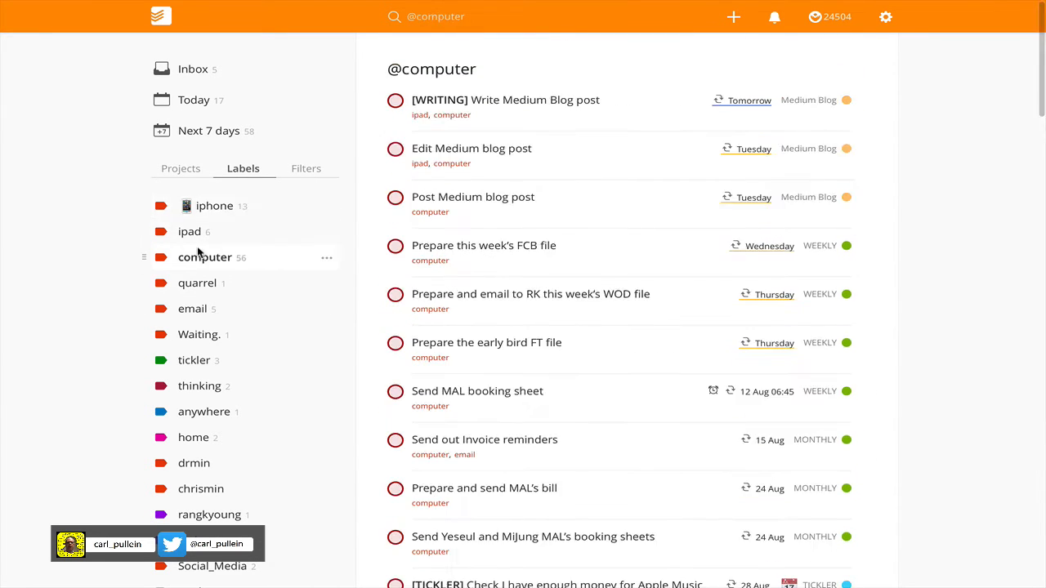
pyautogui.click(327, 258)
pyautogui.click(343, 278)
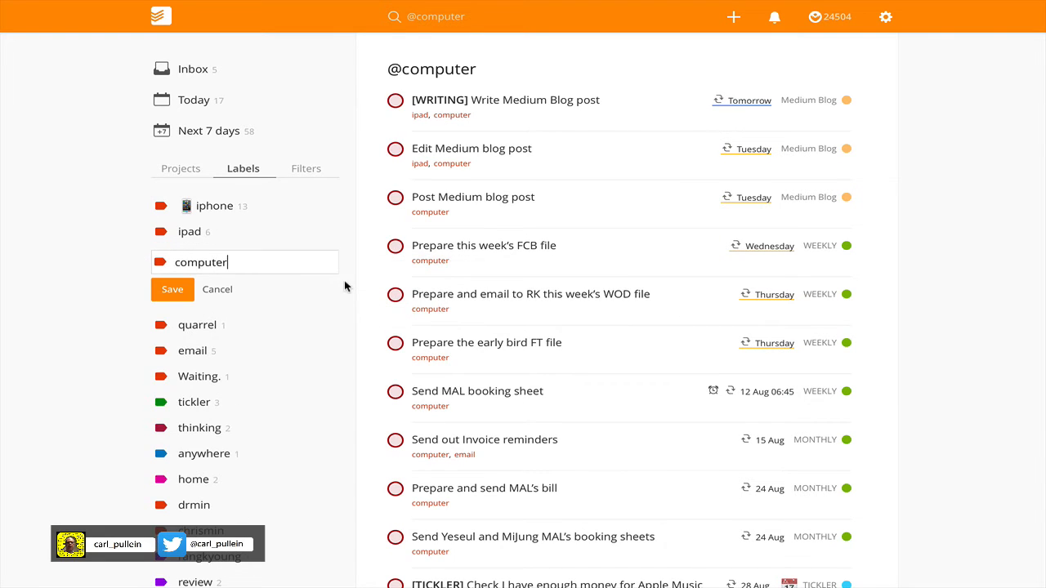
pyautogui.click(174, 263)
pyautogui.moveTo(111, 5)
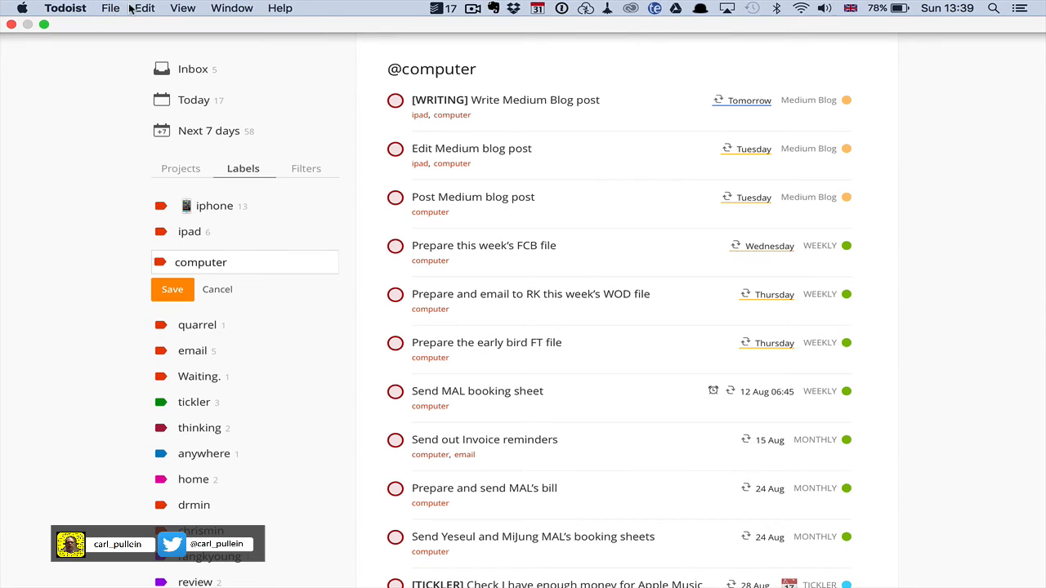
pyautogui.click(141, 8)
pyautogui.click(191, 177)
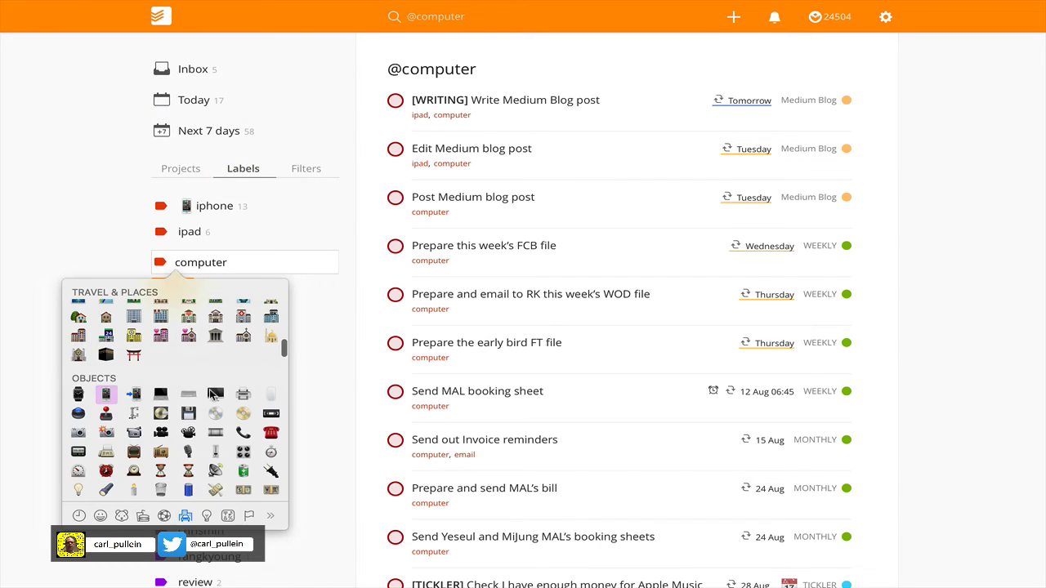
pyautogui.click(214, 395)
pyautogui.click(172, 290)
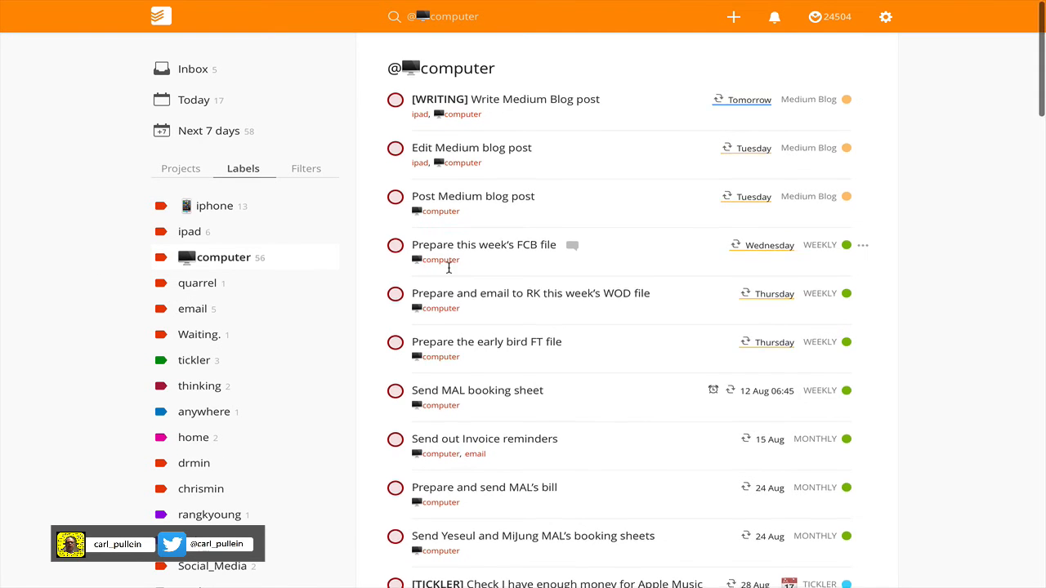
pyautogui.scroll(-3, 450, 269)
pyautogui.scroll(3, 450, 269)
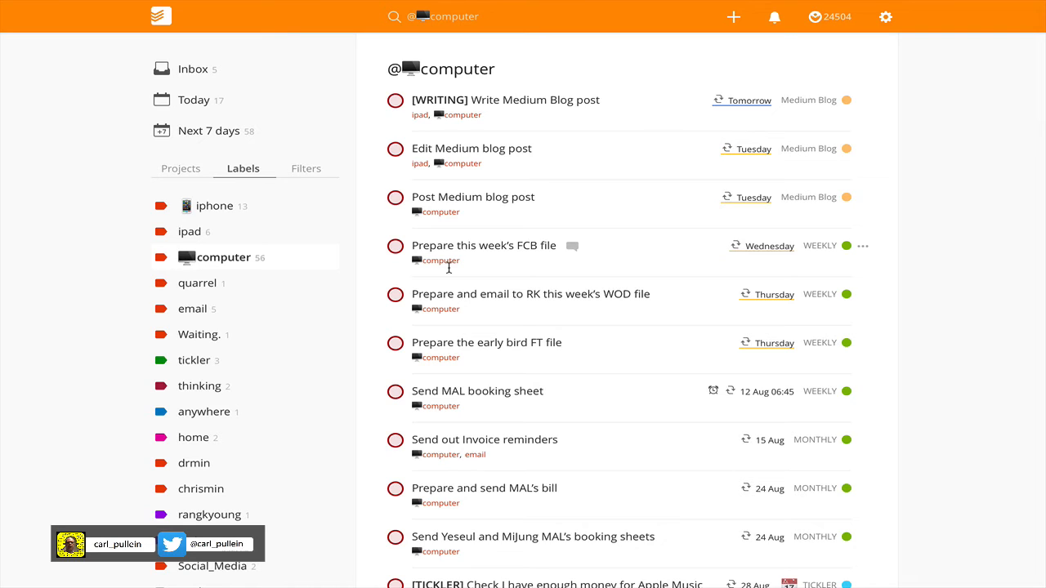
# Step: Add the printer emoji in front of the Inbox task "Buy new black ink cartridge" and save the task
pyautogui.click(188, 172)
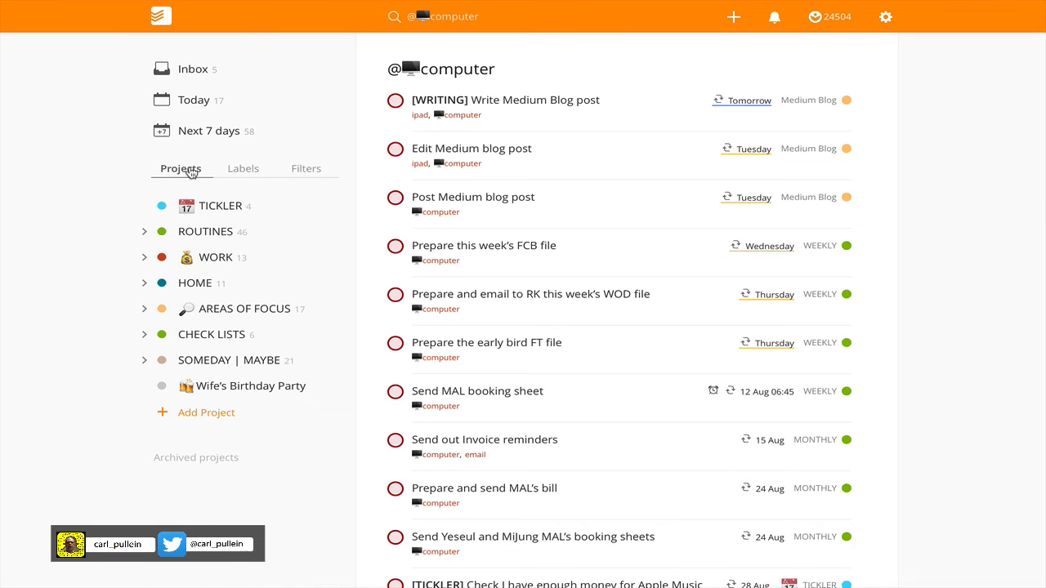
pyautogui.click(190, 70)
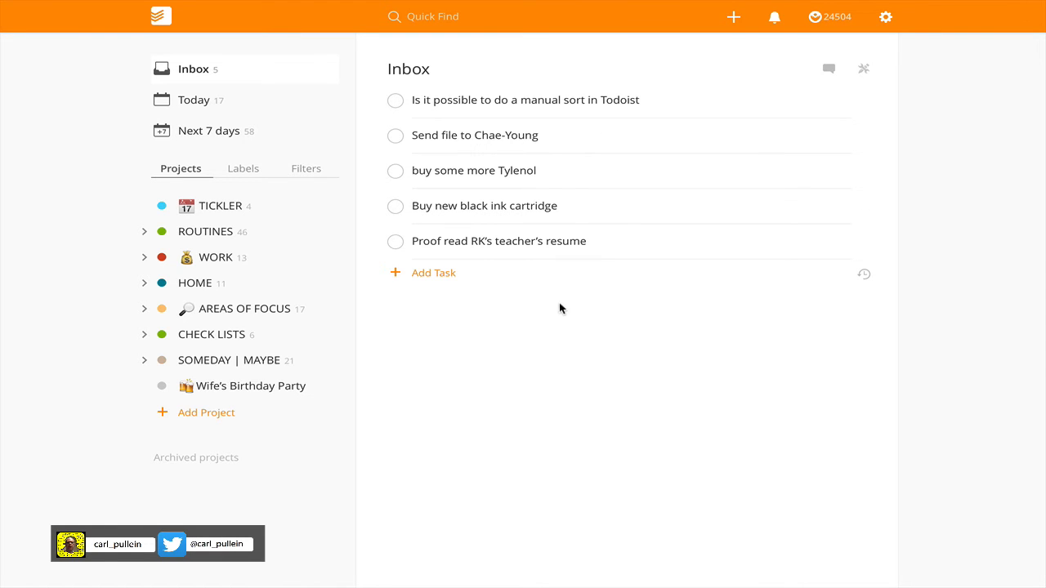
pyautogui.click(475, 205)
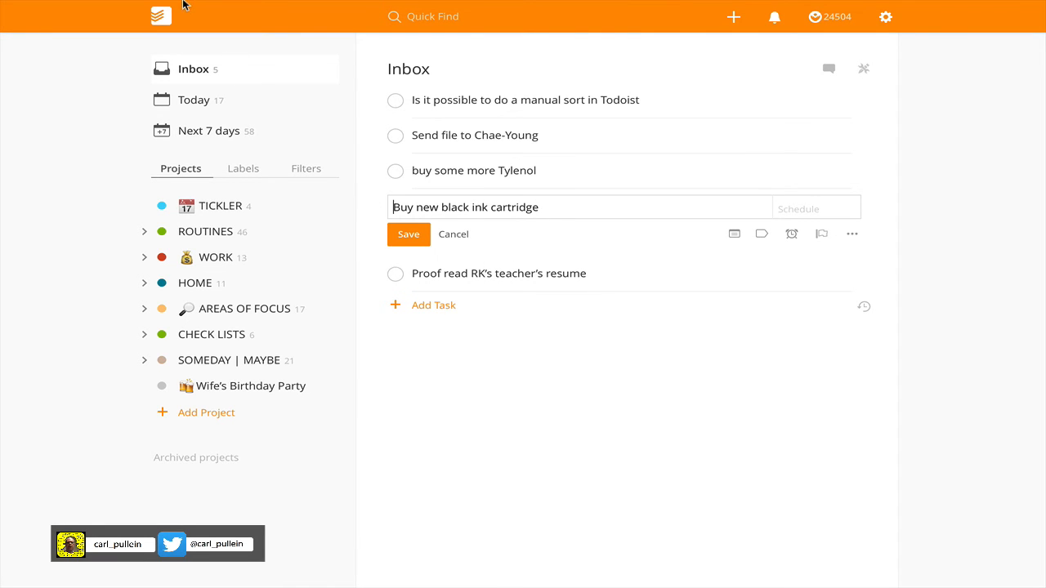
pyautogui.click(140, 10)
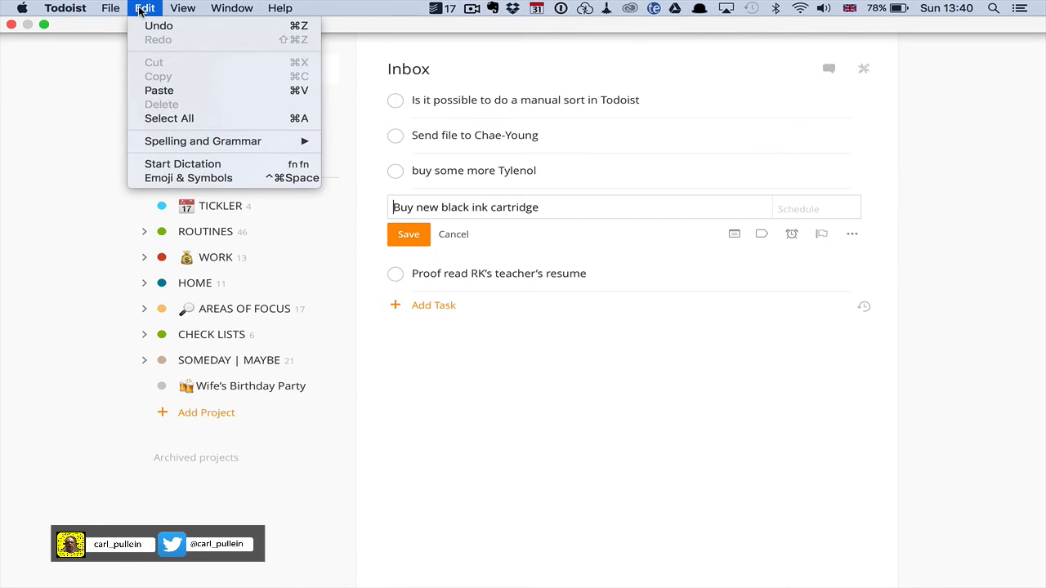
pyautogui.click(204, 177)
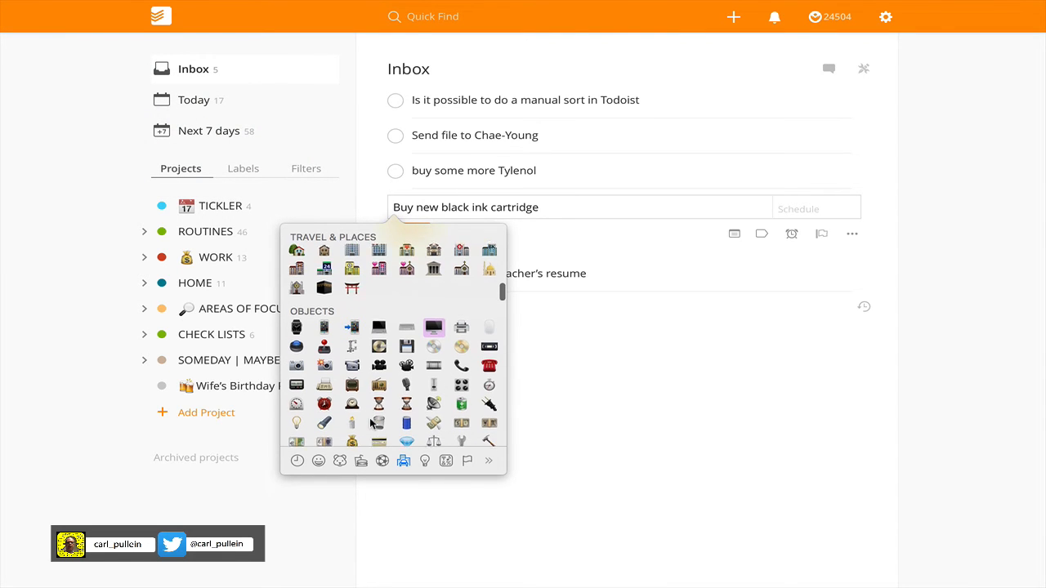
pyautogui.scroll(-1, 372, 423)
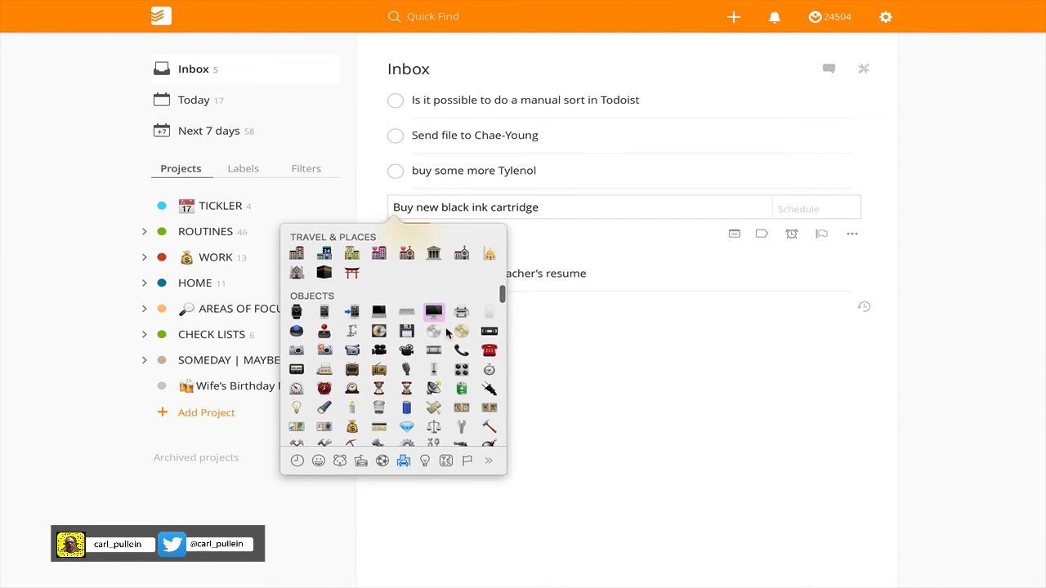
pyautogui.click(460, 311)
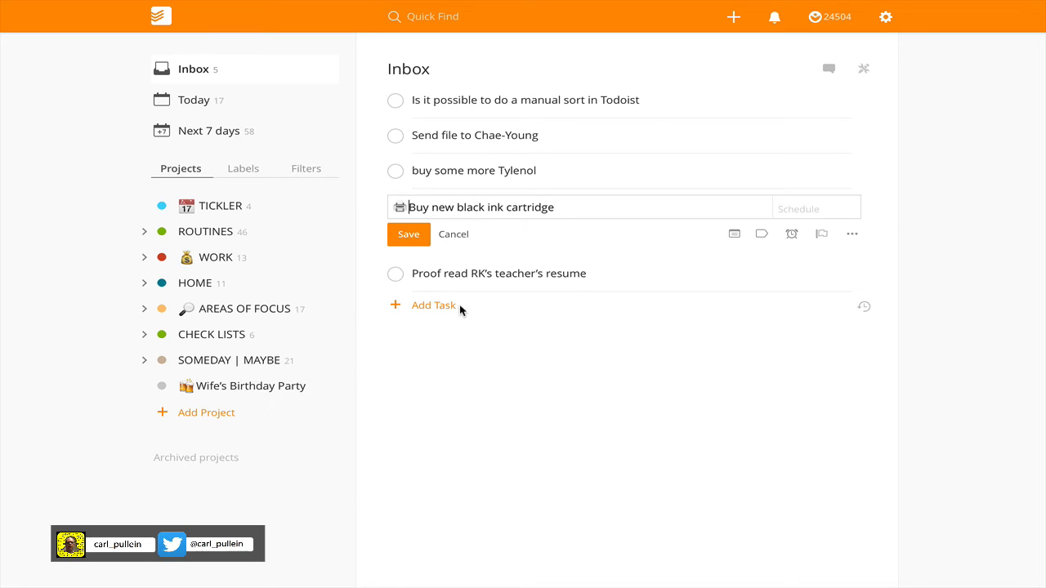
pyautogui.click(401, 235)
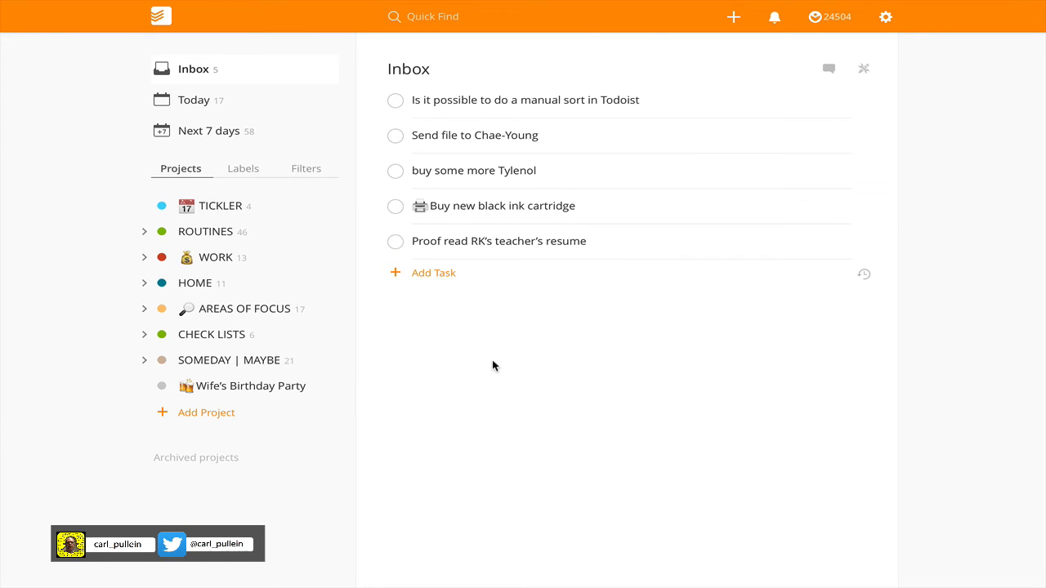